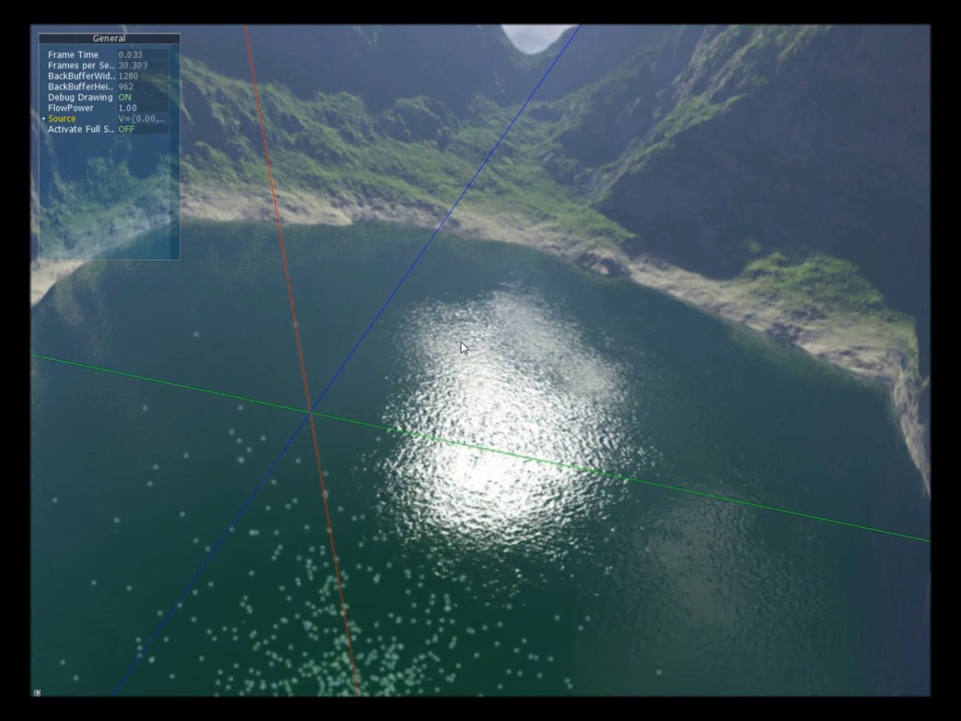
Pitch the camera up to the mountains, then down onto the fountain in the lake
left_click_drag(461, 342, 481, 364)
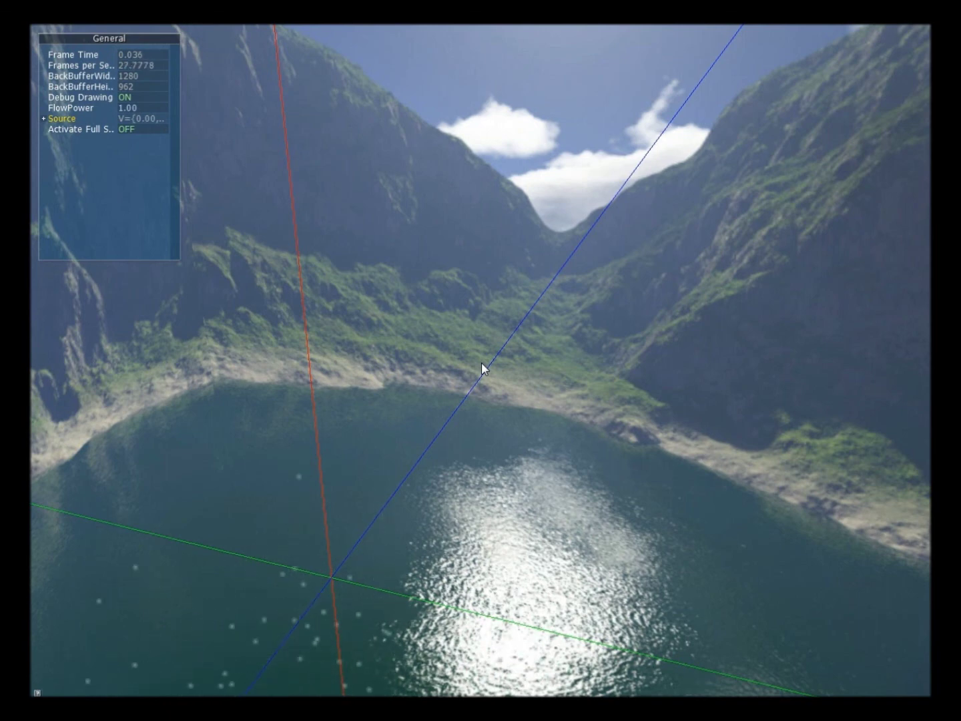
right_click_drag(482, 362, 478, 358)
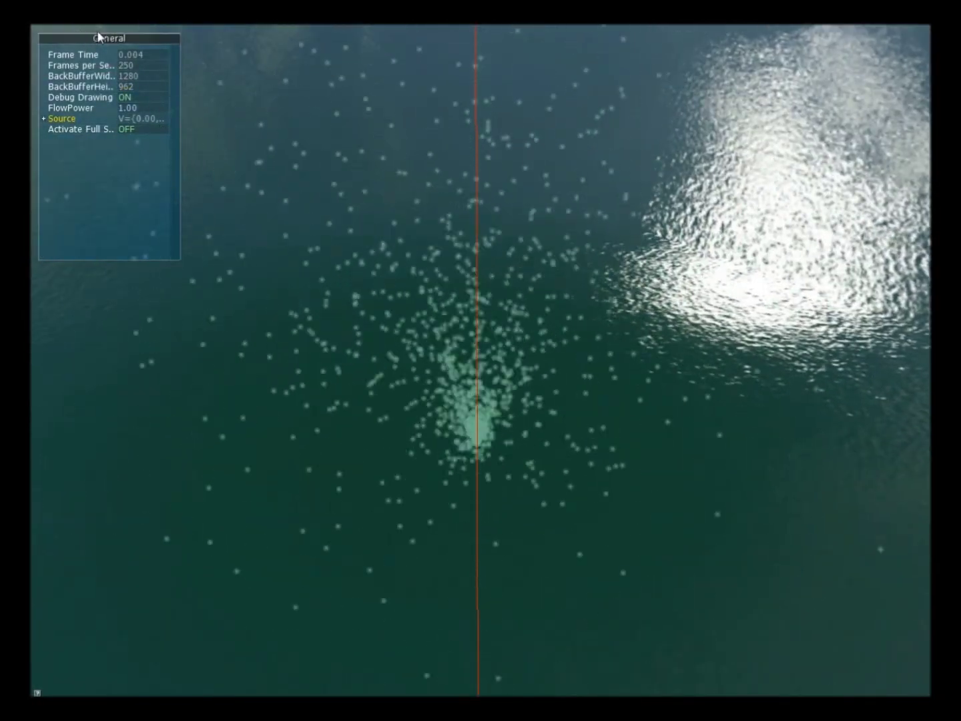
Move the AntTweakBar pane to the top-right and start raising FlowPower from 1.00
left_click_drag(97, 33, 800, 69)
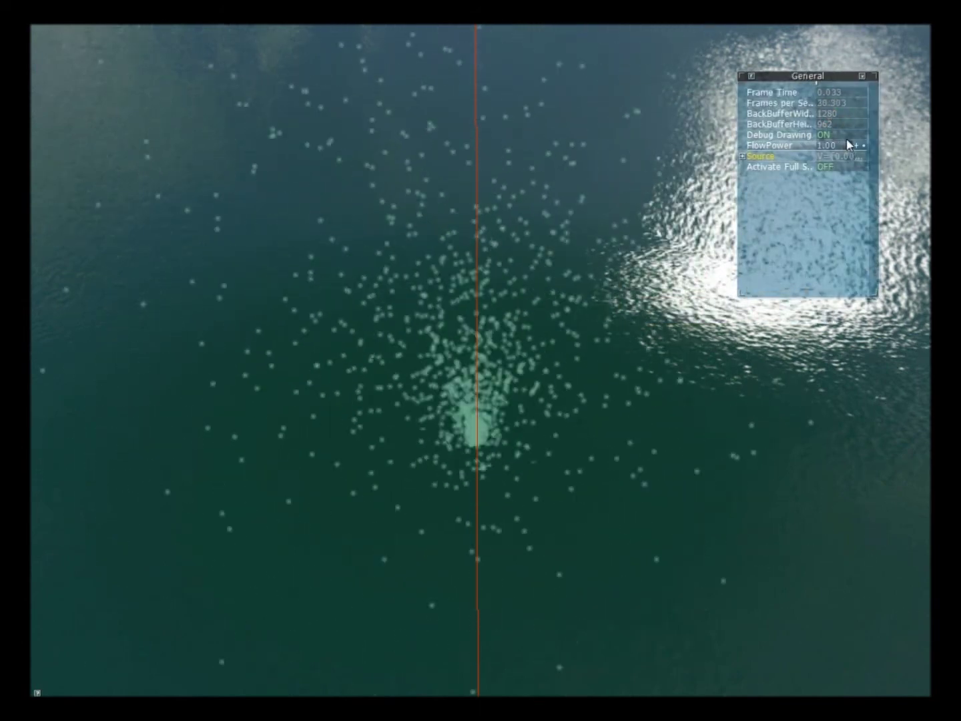
mouse_move(860, 145)
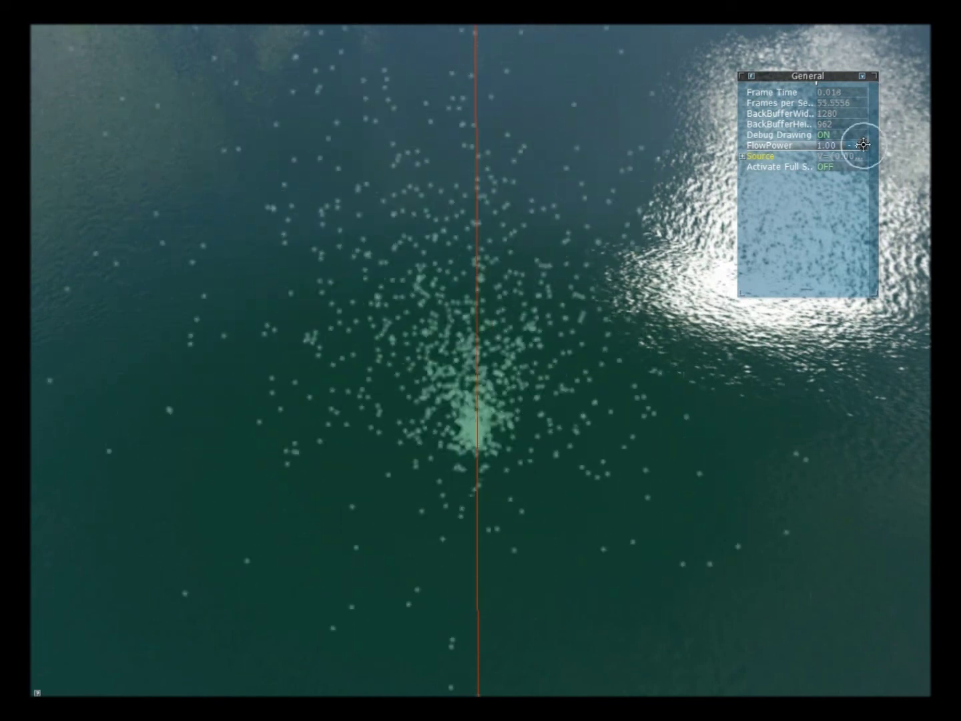
left_click_drag(863, 144, 889, 104)
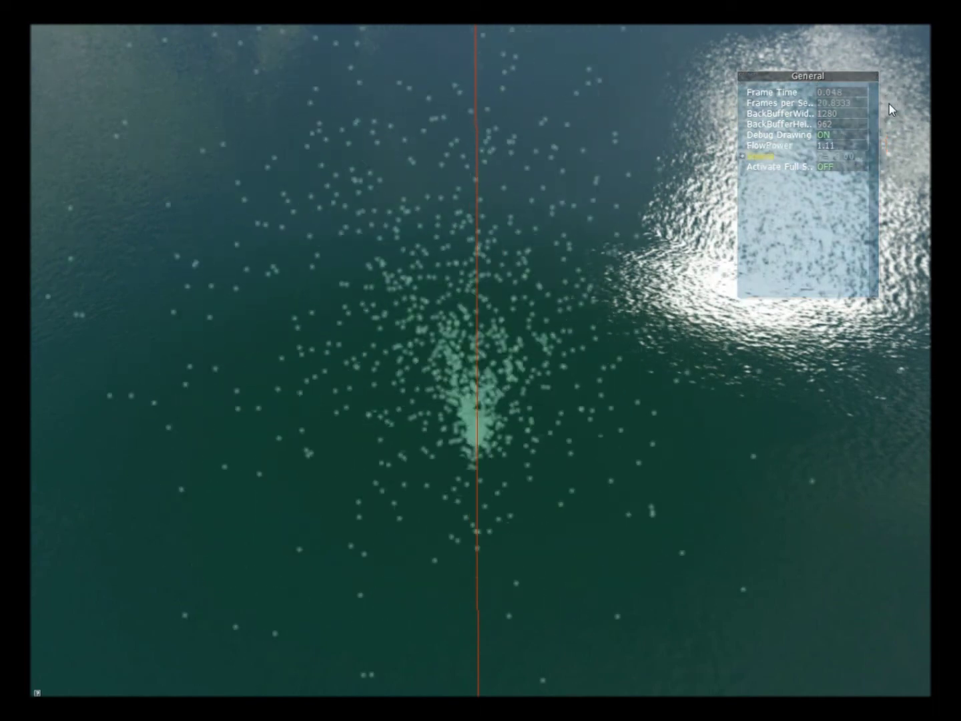
Expand the Source group and bring FlowPower up to 1.76
left_click(866, 154)
left_click_drag(862, 146, 755, 178)
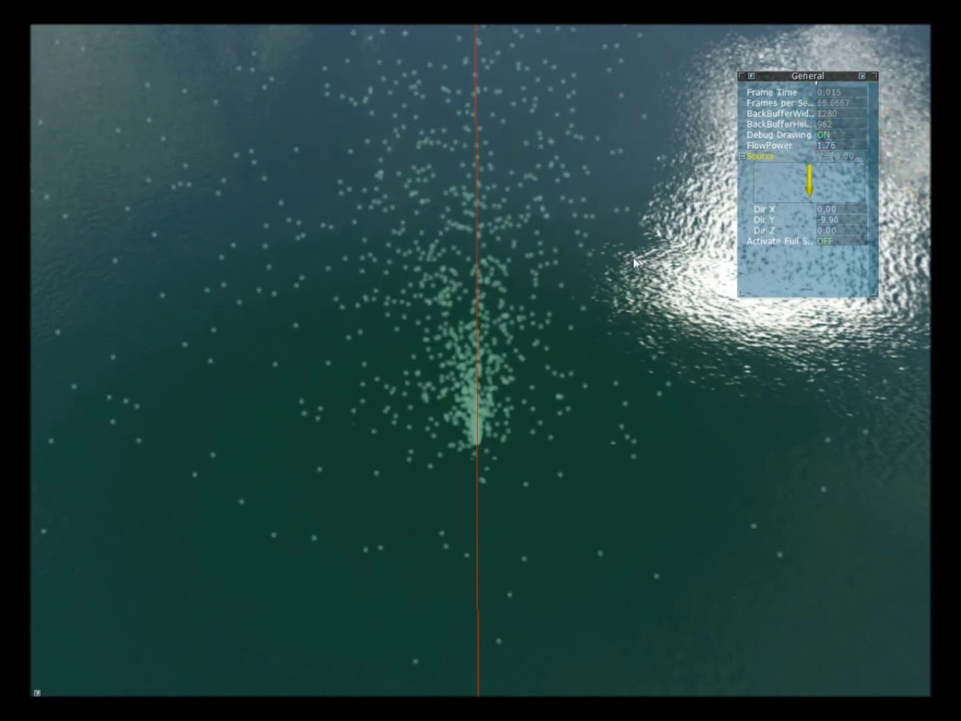
right_click_drag(634, 259, 481, 362)
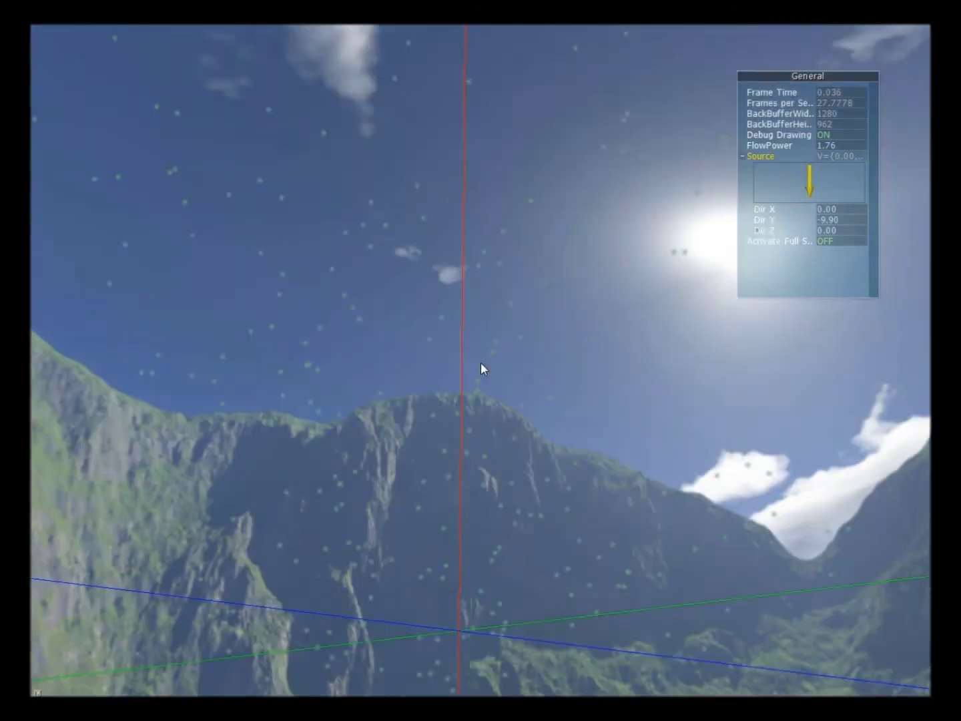
Tilt the camera back down until the lake fountain is seen from above
mouse_move(481, 362)
left_mouse_down()
mouse_move(481, 371)
mouse_move(481, 354)
mouse_move(481, 372)
mouse_move(481, 363)
left_mouse_up()
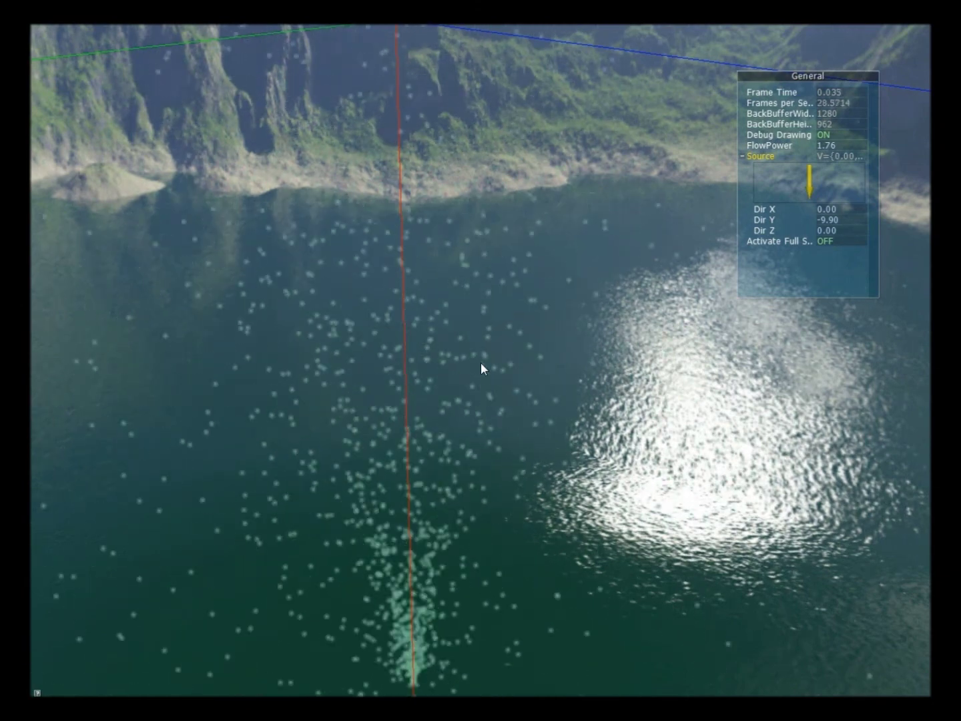
right_click_drag(481, 362, 481, 362)
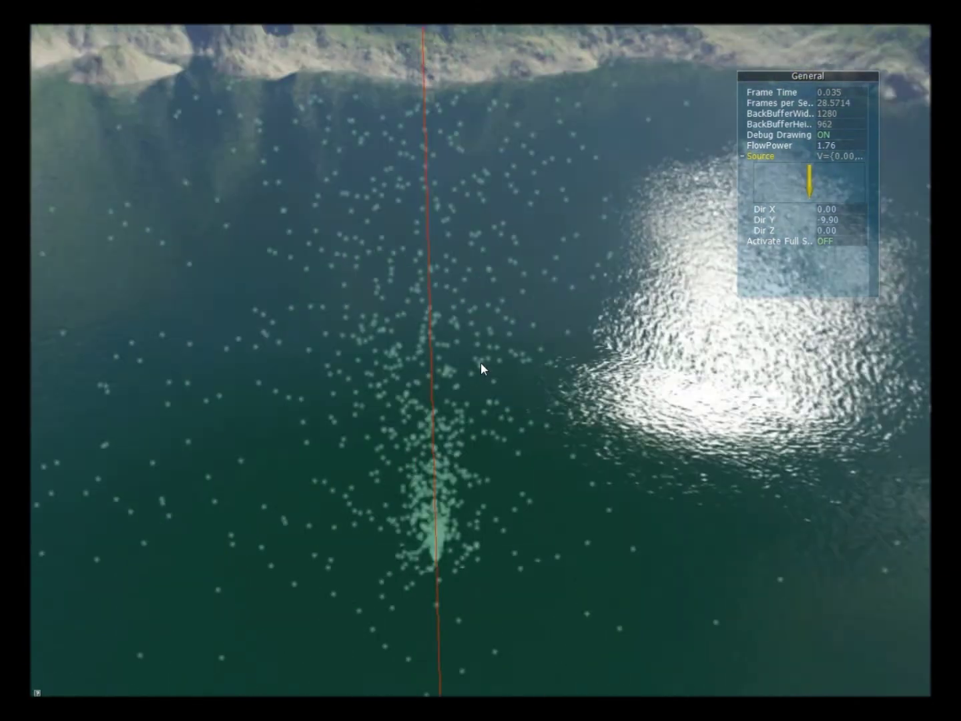
key("Down")
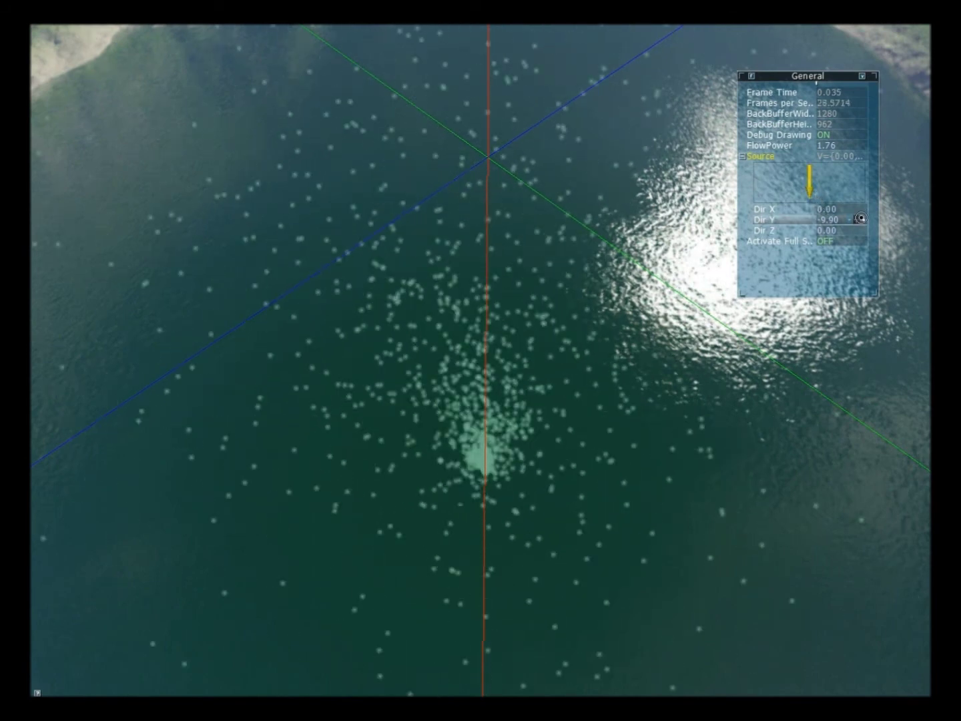
Change the source Dir Y from -9.90 to about -5.41
left_click_drag(861, 219, 830, 241)
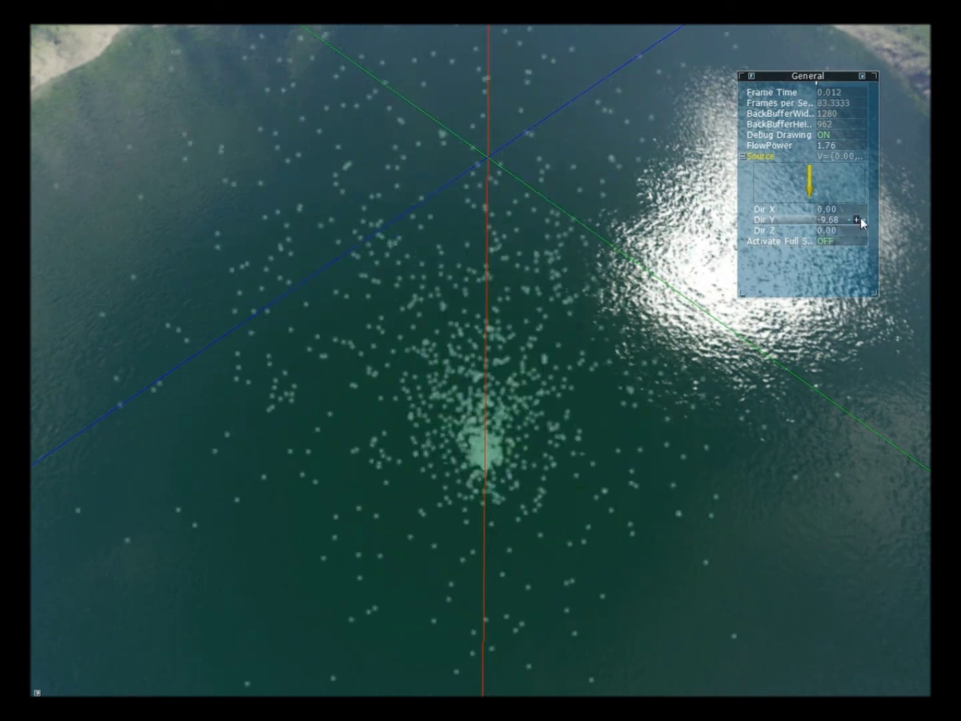
left_click_drag(861, 217, 899, 178)
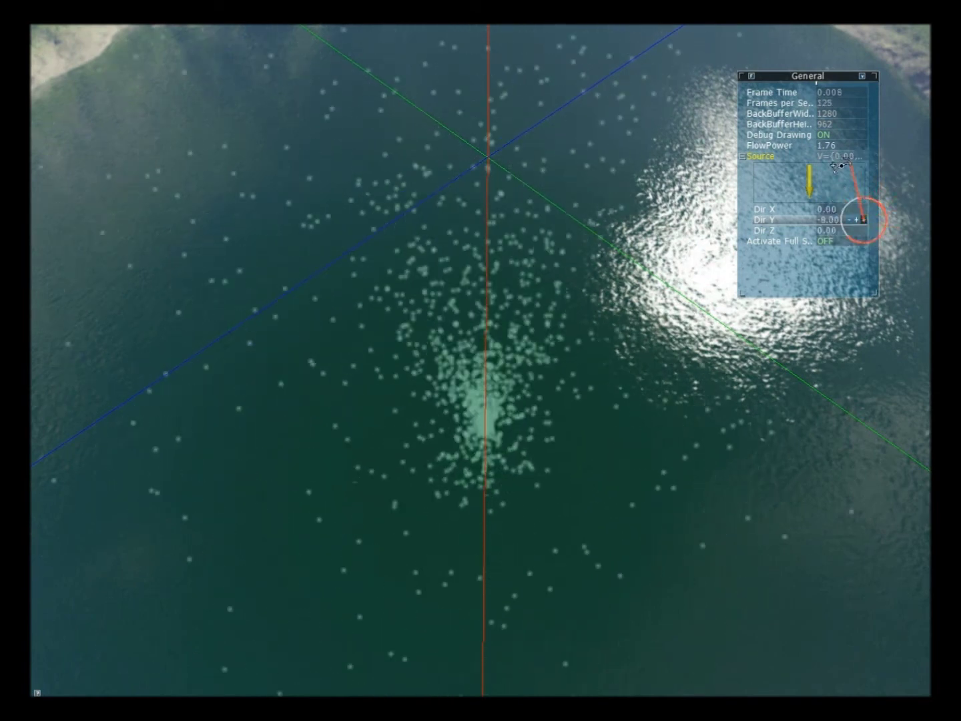
mouse_move(833, 166)
left_mouse_down()
mouse_move(828, 189)
mouse_move(862, 213)
mouse_move(905, 221)
mouse_move(895, 163)
mouse_move(838, 158)
left_mouse_up()
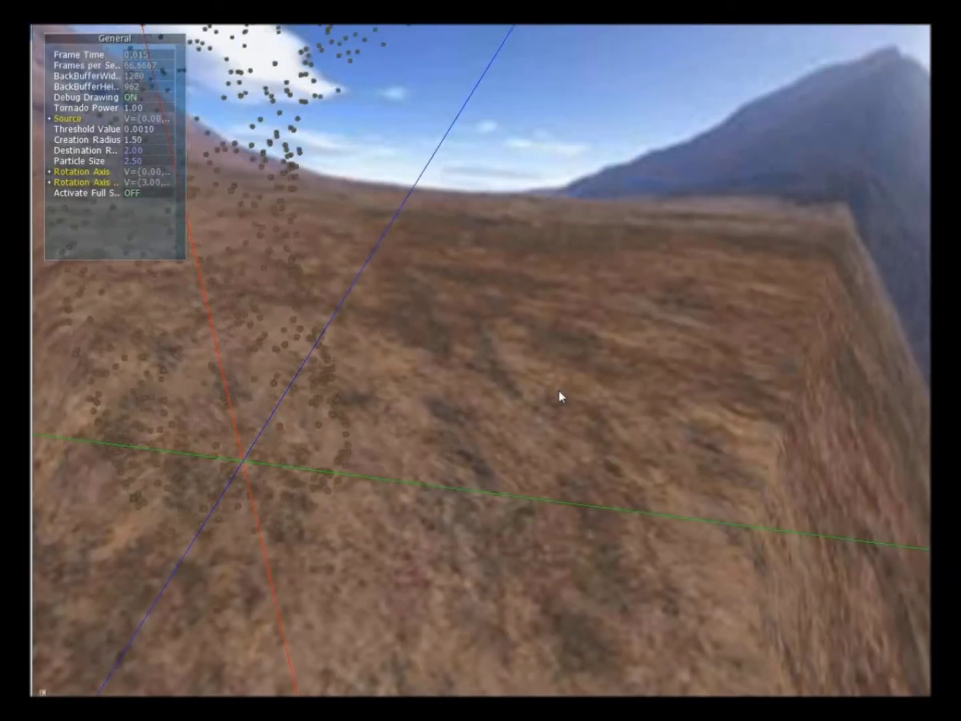
Turn the camera to face the tornado, then move the General pane top-right and enlarge it
left_click_drag(559, 392, 487, 363)
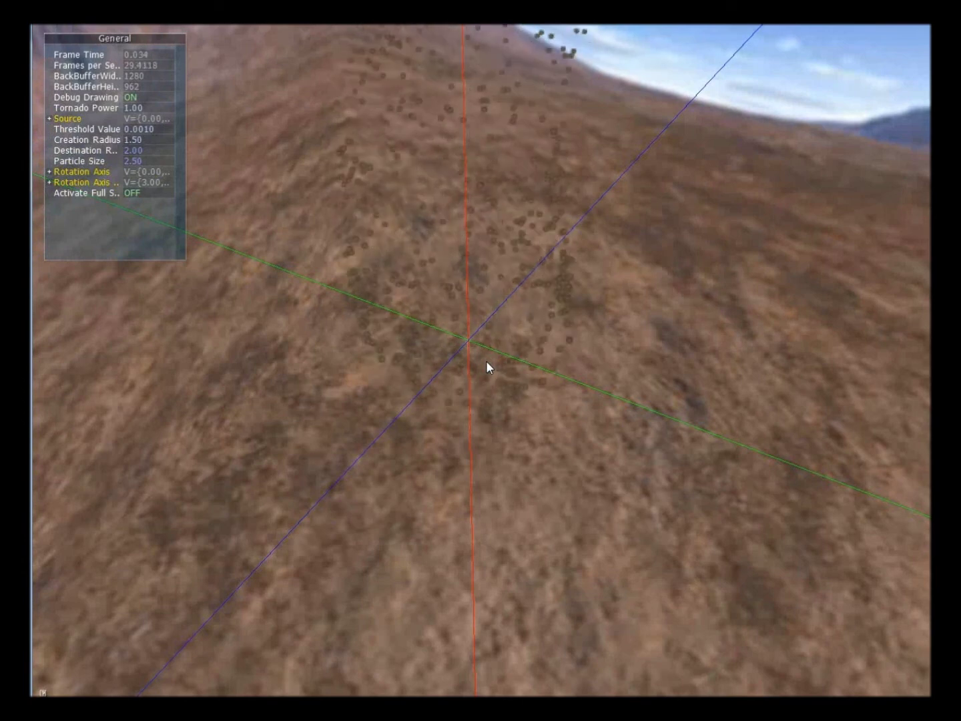
right_click_drag(534, 346, 486, 364)
left_click_drag(487, 369, 487, 370)
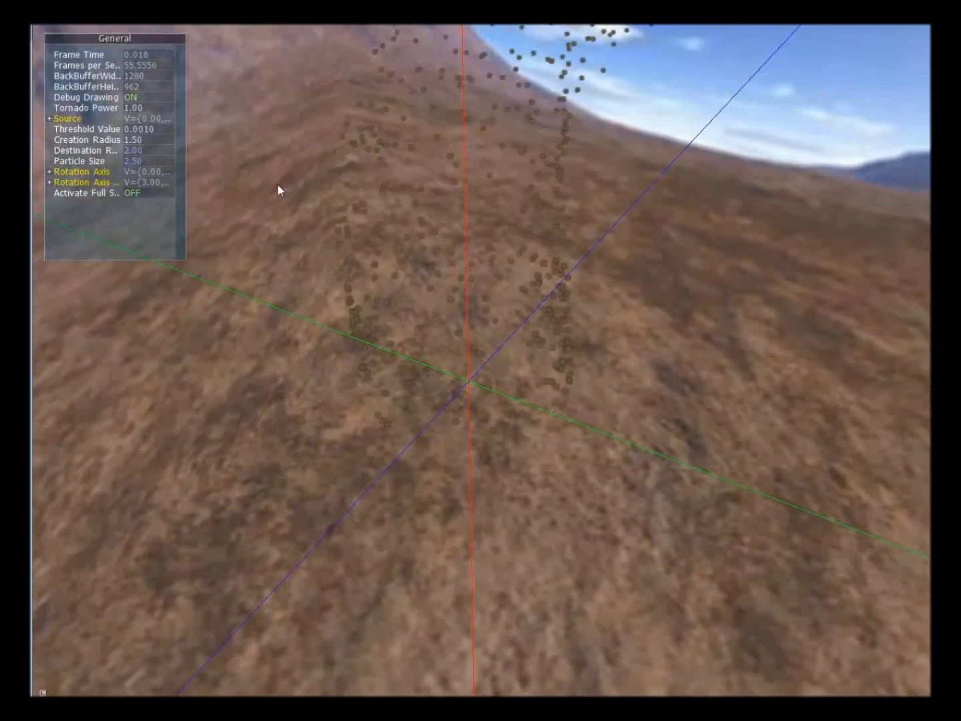
left_click_drag(118, 37, 727, 48)
left_click_drag(788, 267, 904, 430)
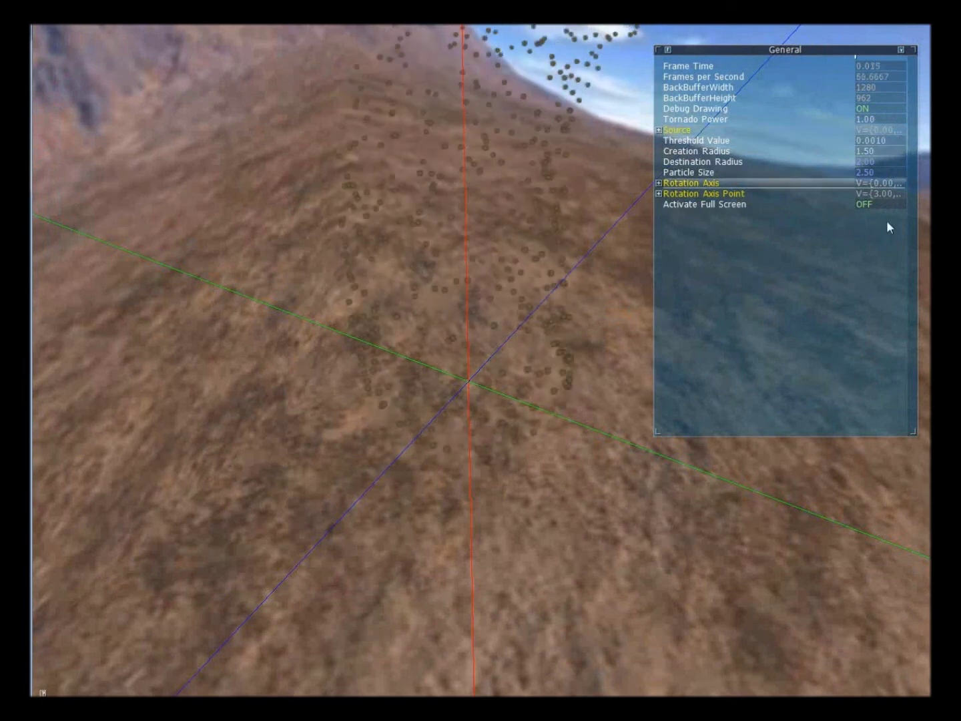
Expand the Rotation Axis Point values and orbit the camera up and down the tornado
mouse_move(767, 153)
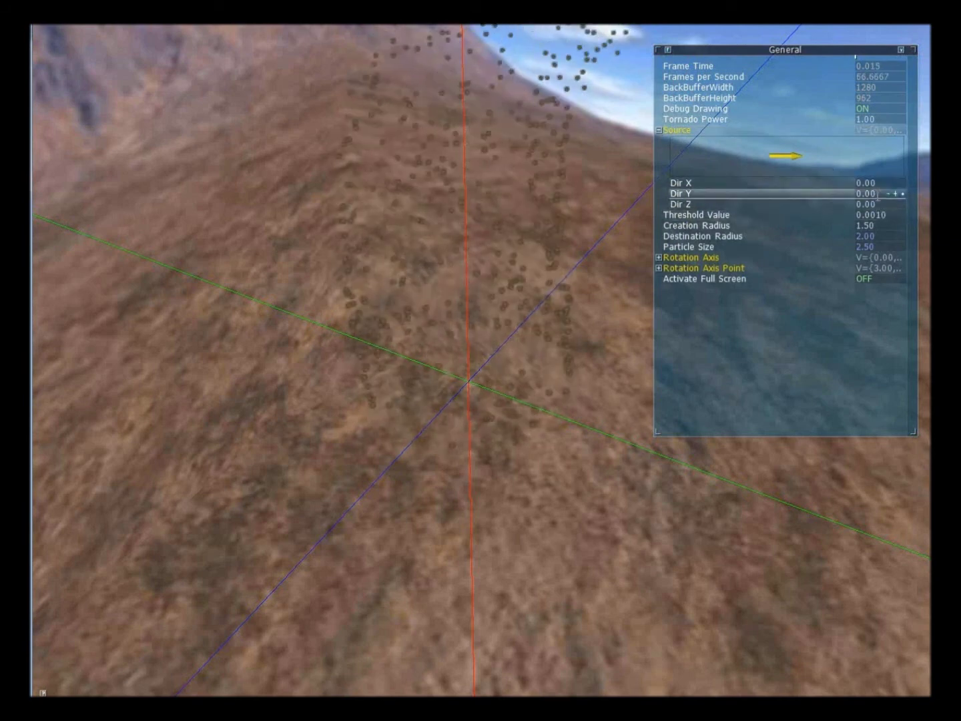
left_click(770, 267)
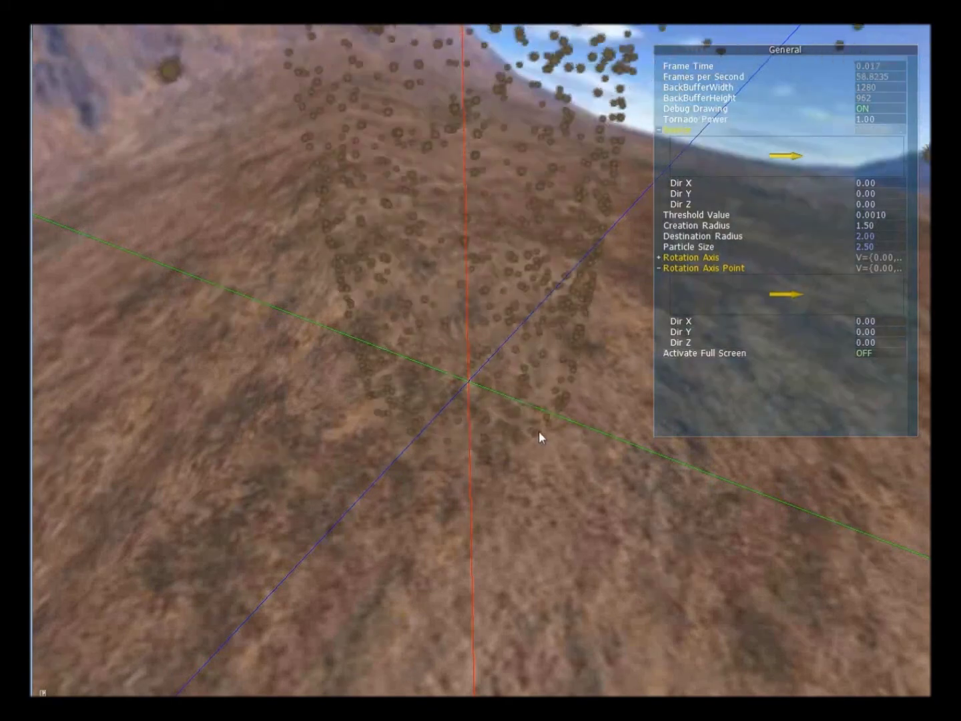
left_click_drag(538, 430, 486, 363)
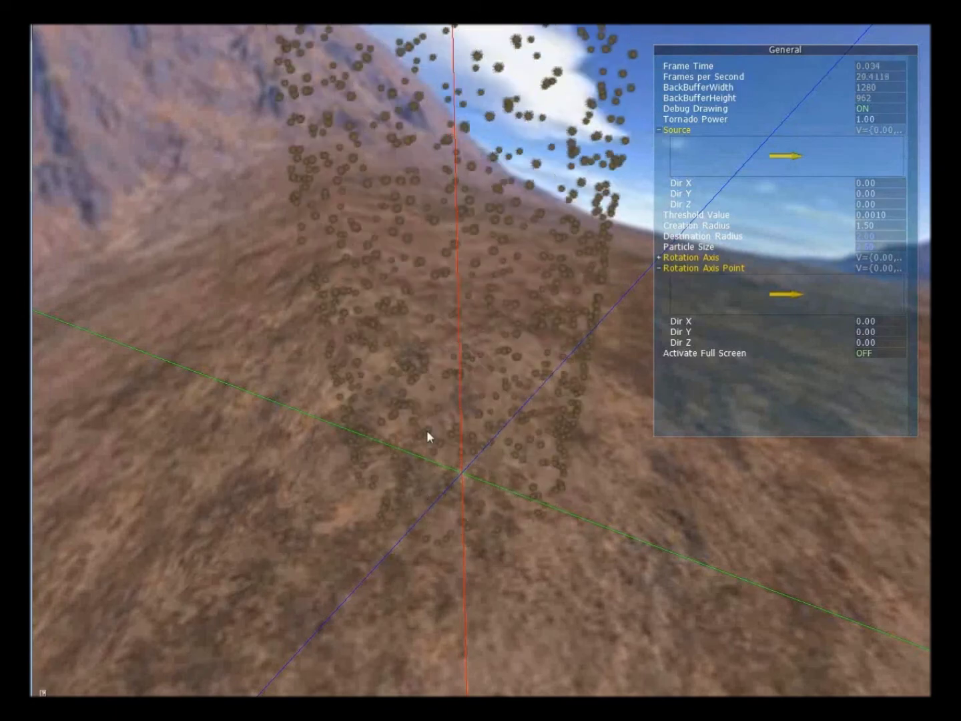
left_click_drag(477, 480, 485, 363)
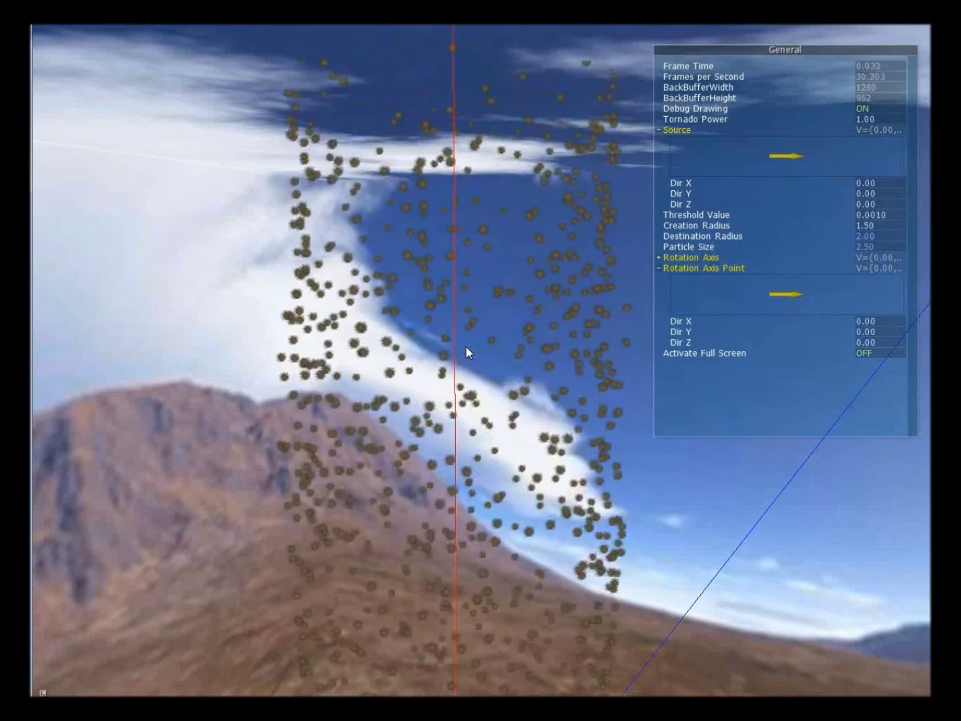
left_click_drag(465, 346, 486, 363)
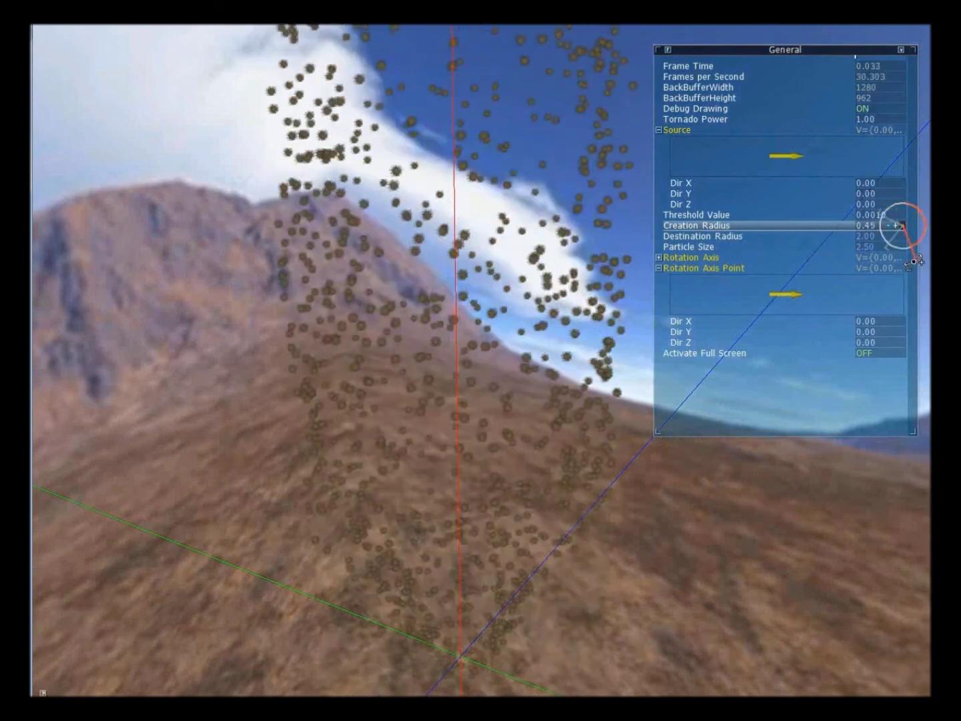
left_click_drag(905, 259, 899, 260)
left_click_drag(422, 461, 487, 365)
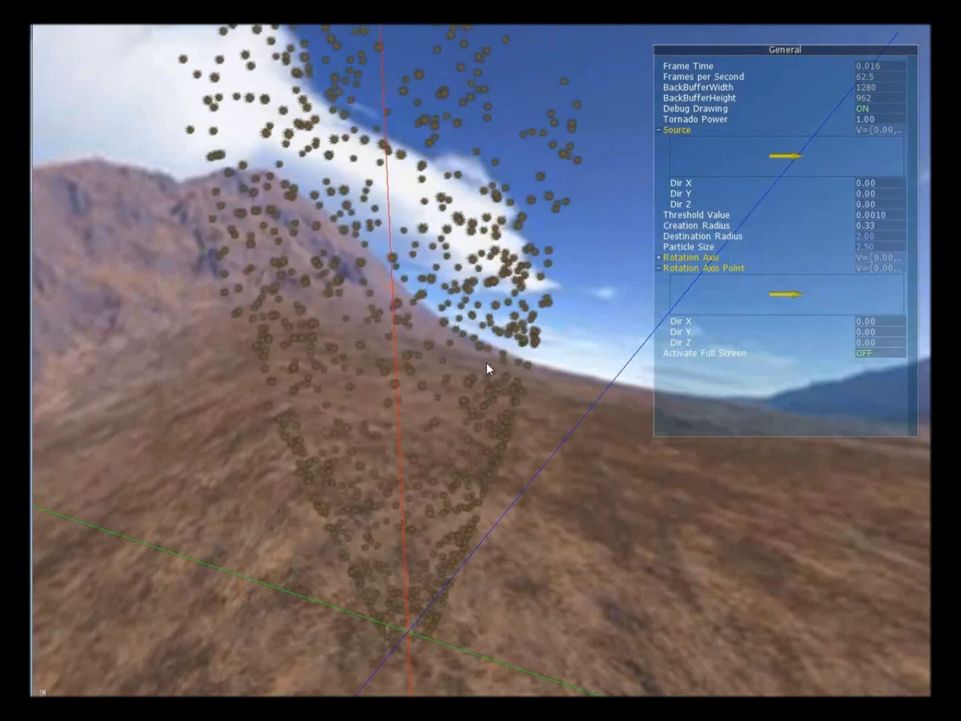
left_click_drag(487, 363, 487, 364)
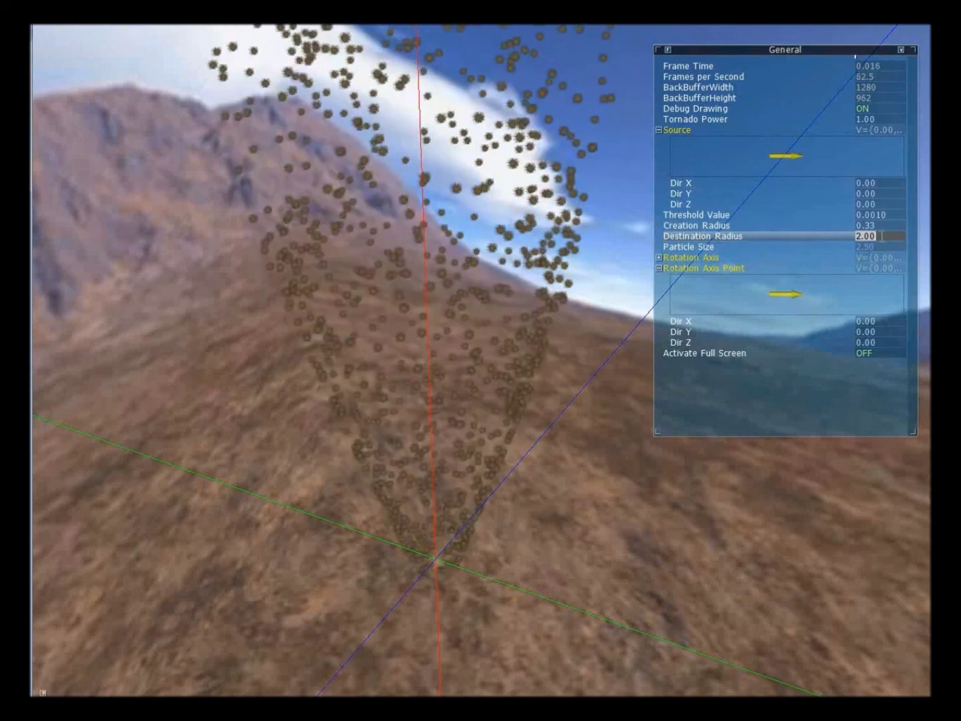
type("0")
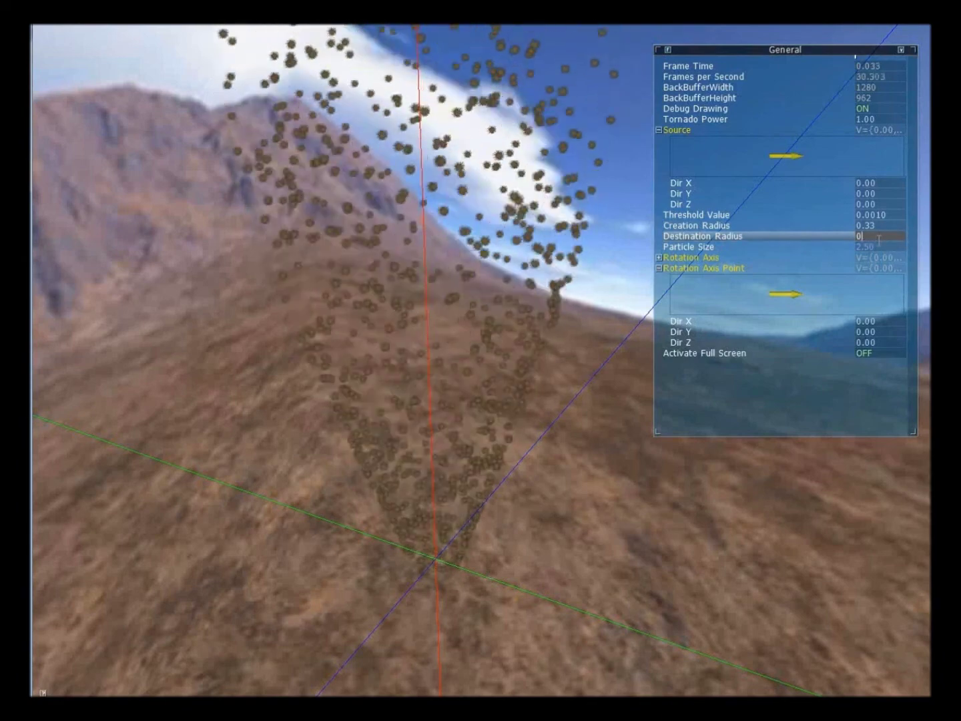
type(".33")
key("Return")
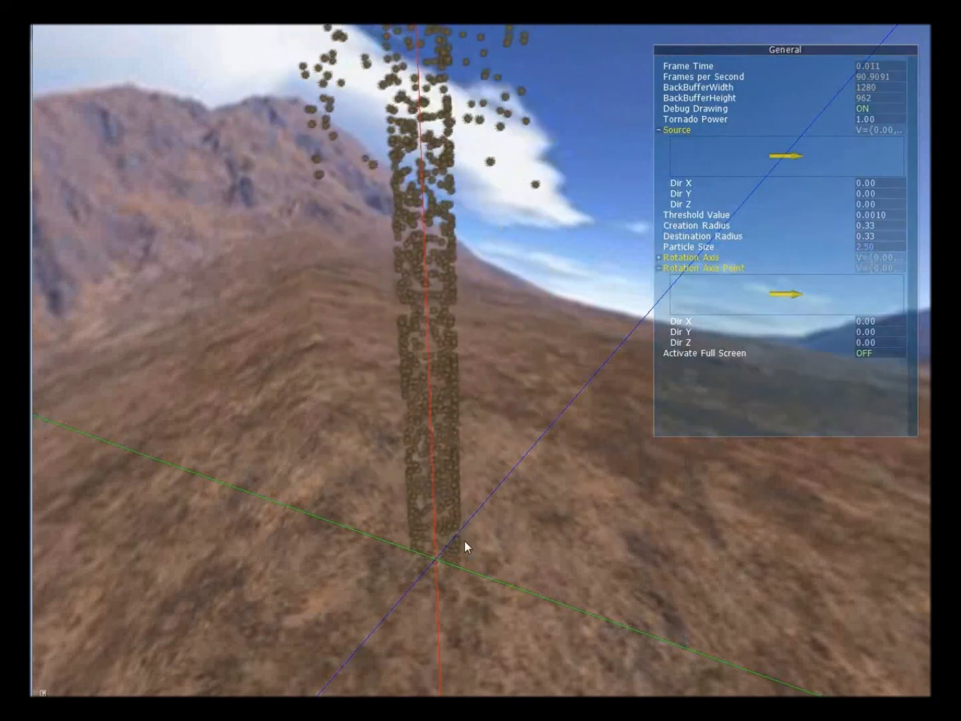
left_click_drag(462, 540, 487, 369)
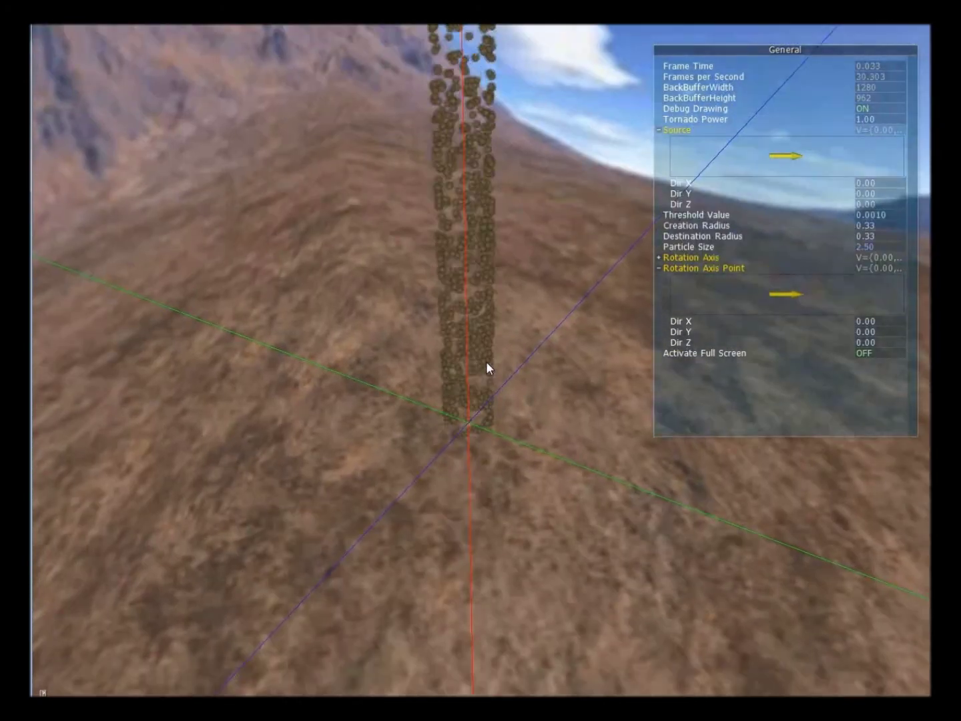
right_click_drag(486, 362, 486, 362)
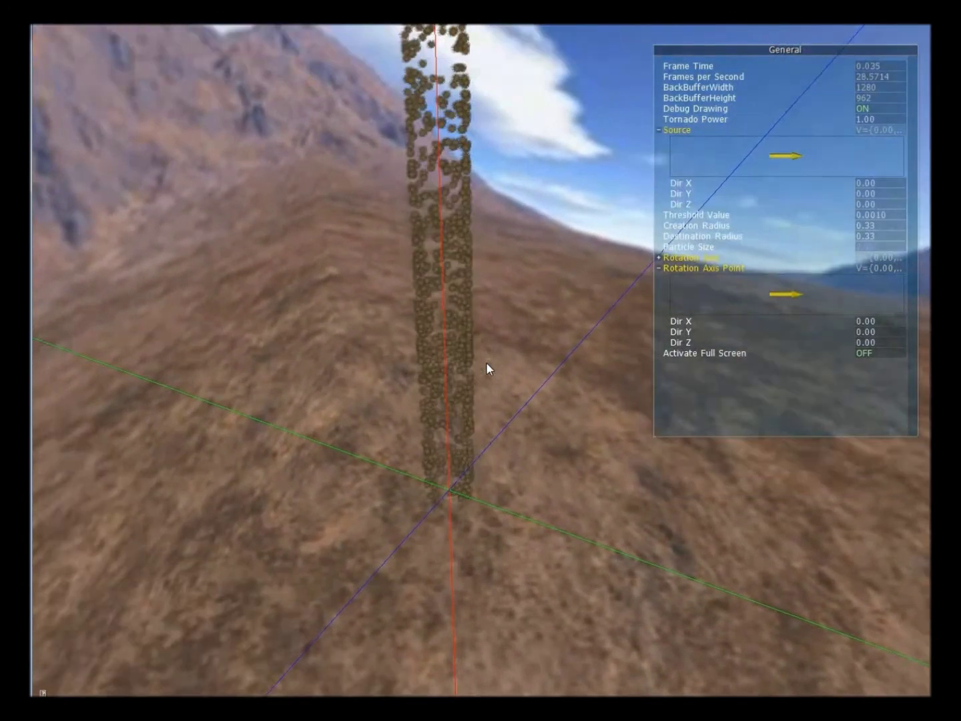
right_click_drag(486, 364, 487, 366)
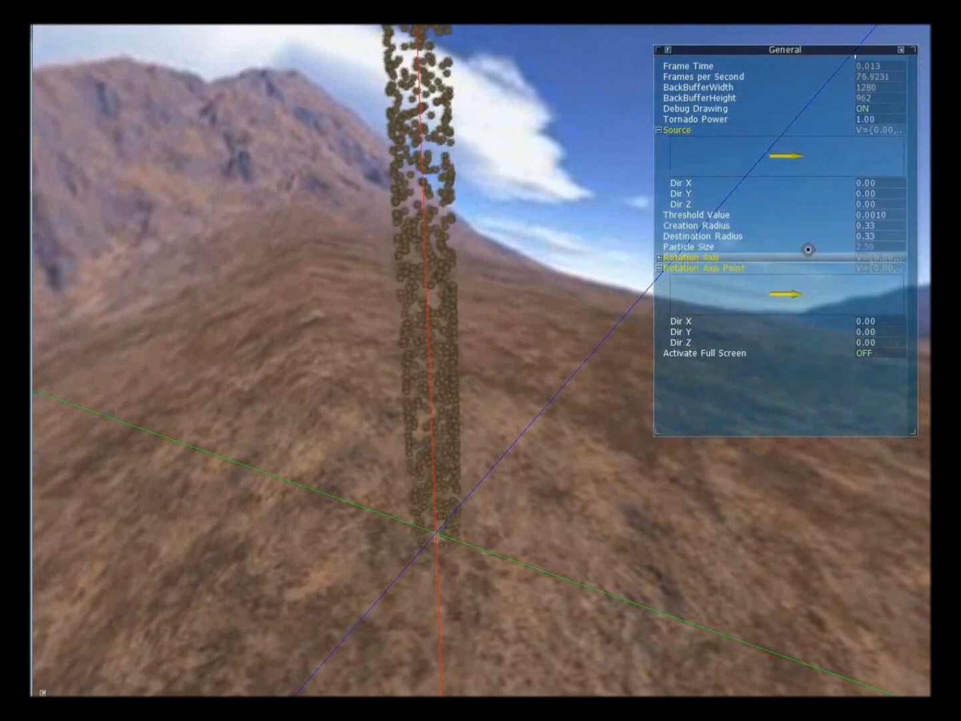
Raise the tornado's Creation Radius to 2.00
mouse_move(895, 237)
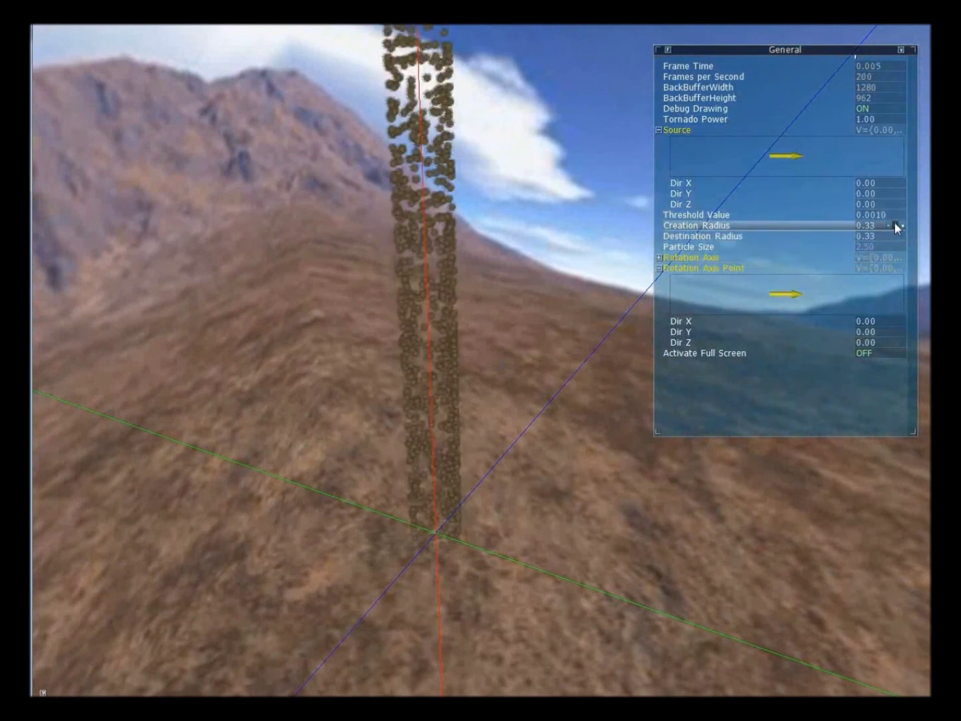
mouse_move(900, 223)
left_mouse_down()
mouse_move(903, 201)
mouse_move(919, 224)
mouse_move(887, 229)
left_mouse_up()
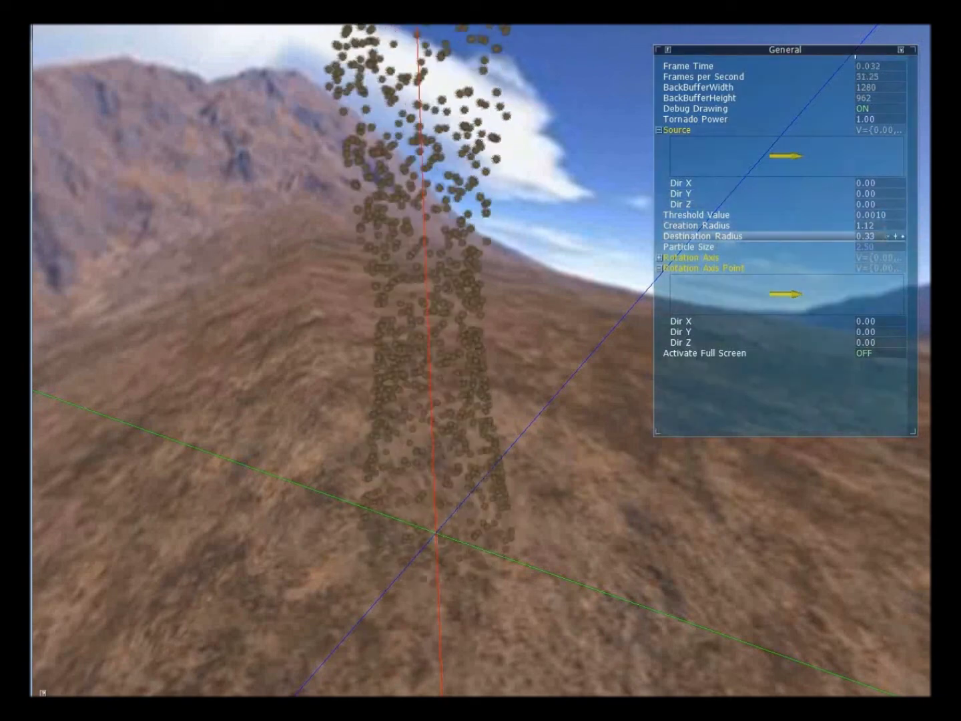
left_click(867, 226)
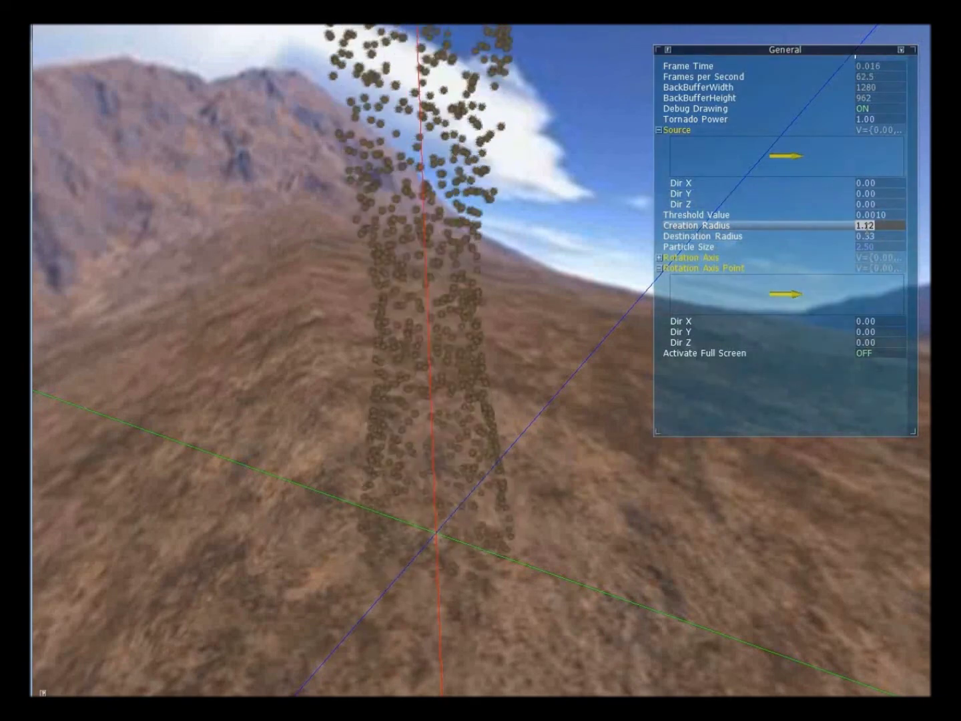
type("2")
key("Return")
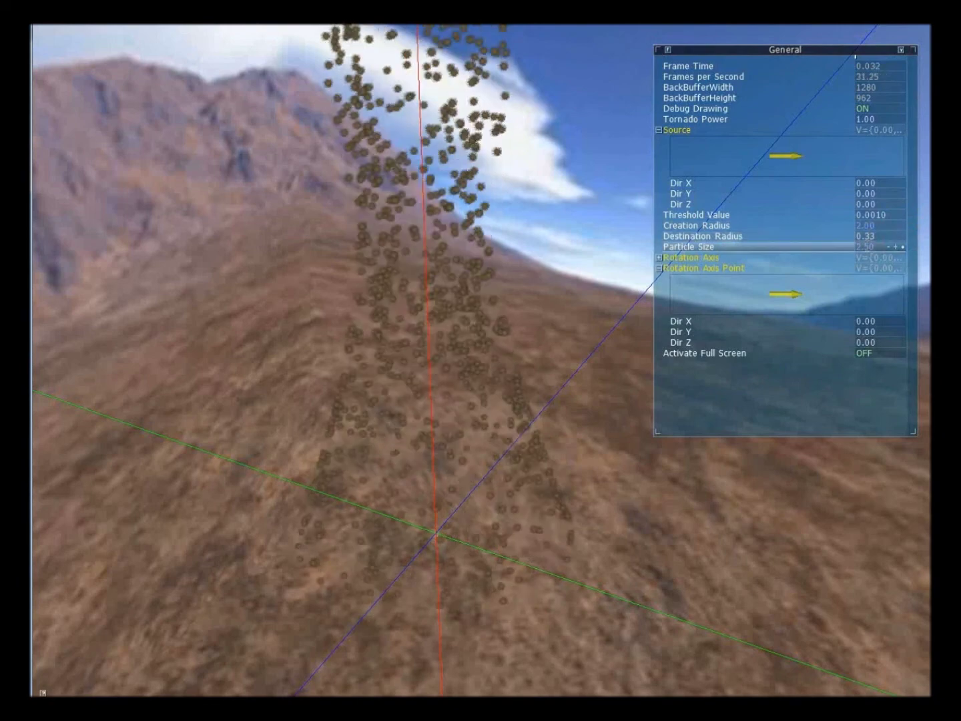
Set Particle Size to 2.00 and confirm the Destination Radius field
left_click(867, 249)
type("2")
key("Return")
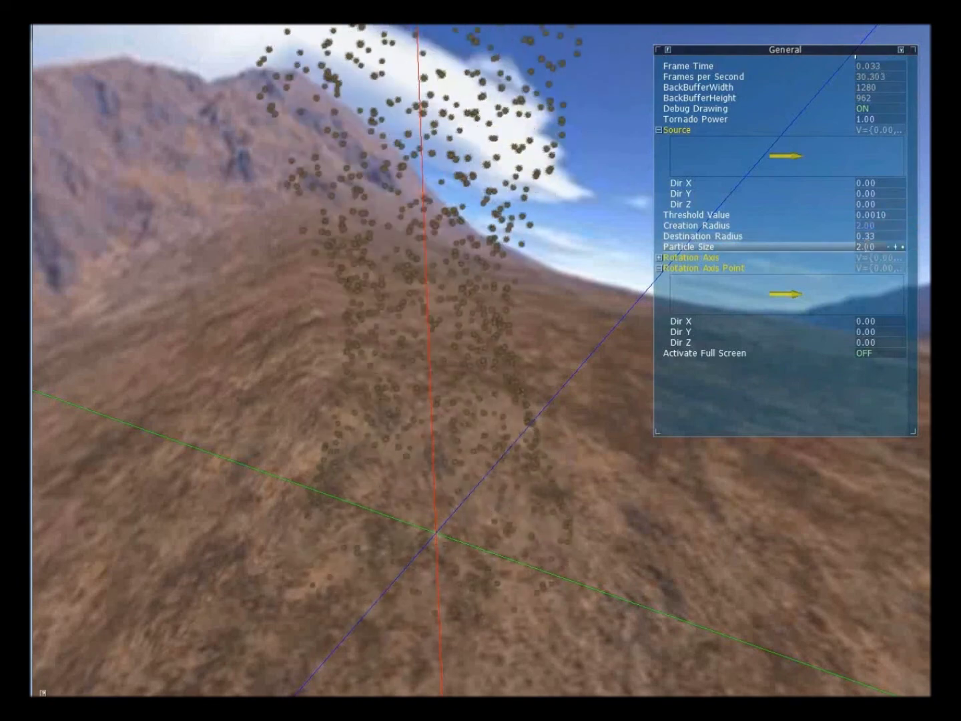
left_click(896, 240)
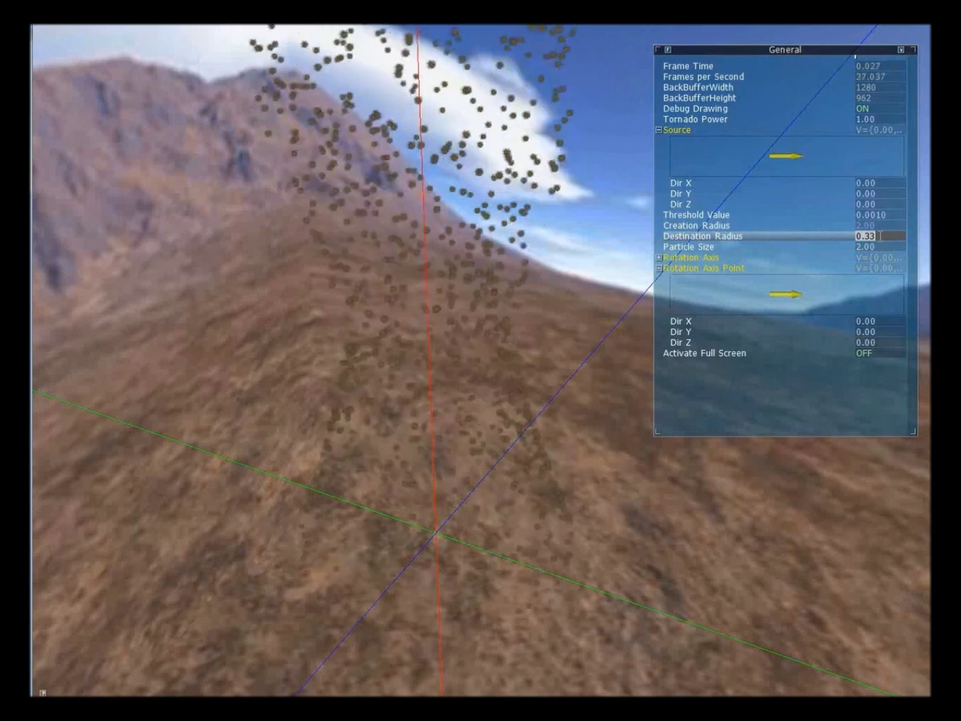
key("Return")
left_click_drag(903, 247, 927, 272)
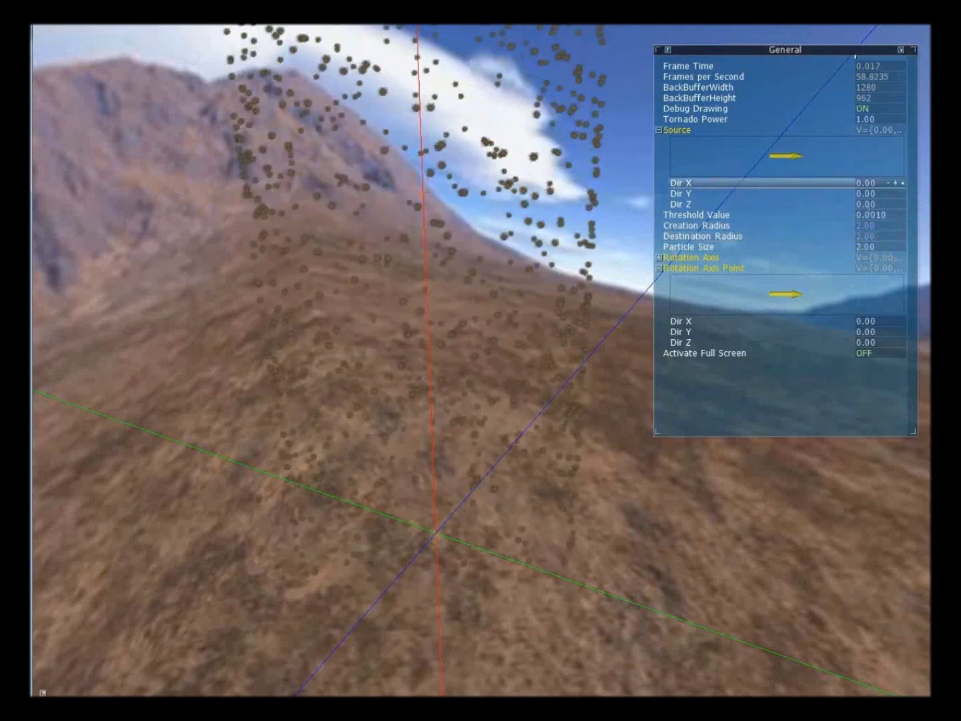
Lower Creation Radius to 0.73, below the 2.00 Destination Radius
left_click(886, 222)
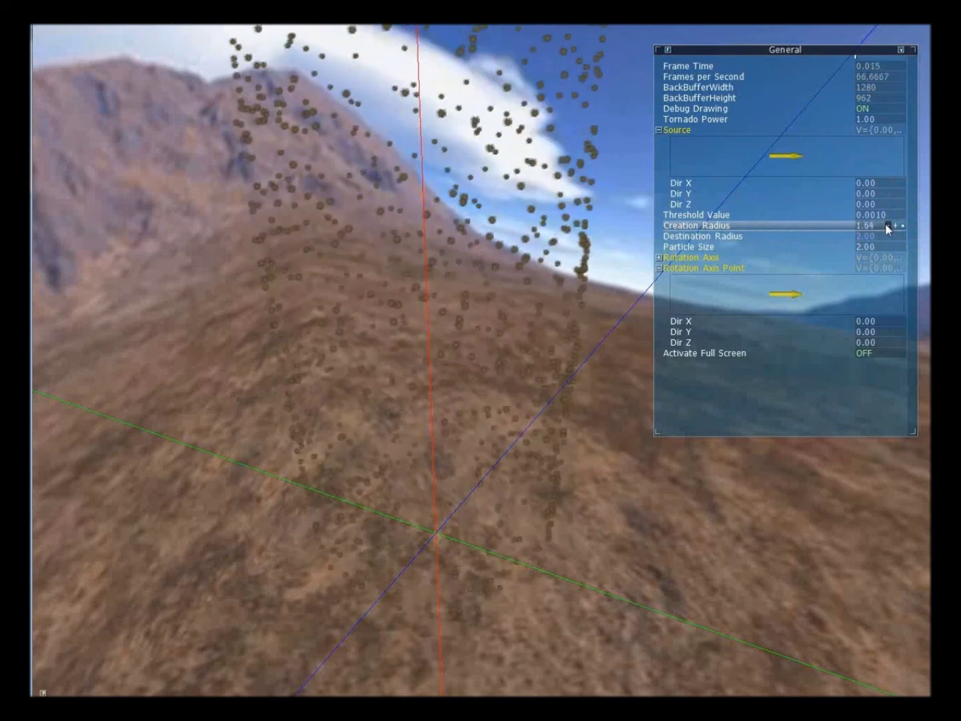
left_click_drag(886, 223, 811, 243)
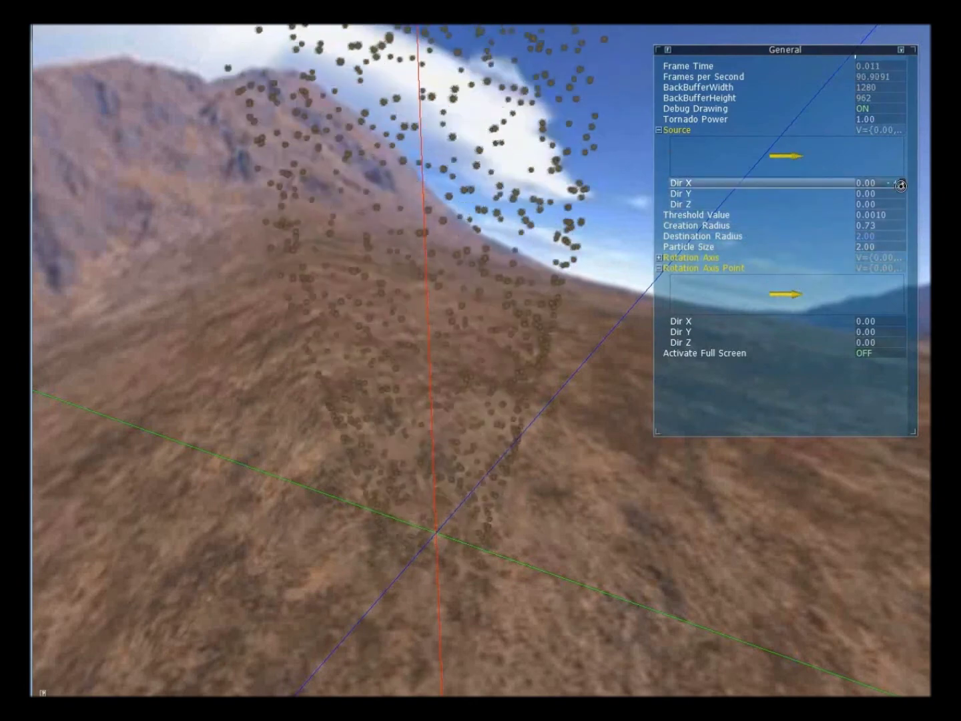
Orbit around the tornado and set the source Dir X to 3.00
left_click(868, 184)
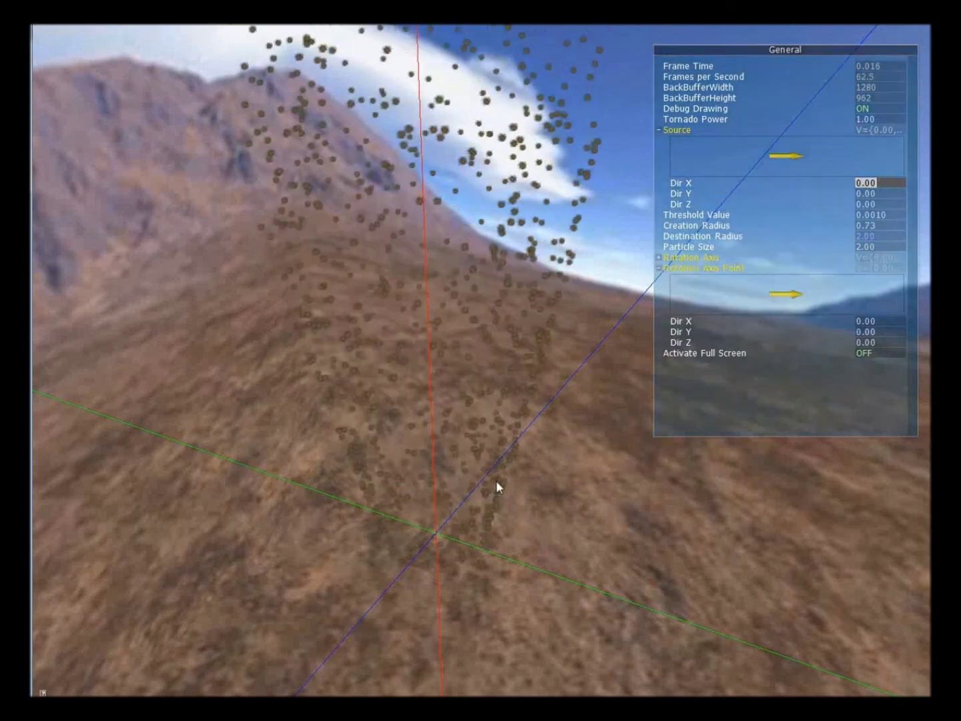
right_click_drag(598, 593, 487, 362)
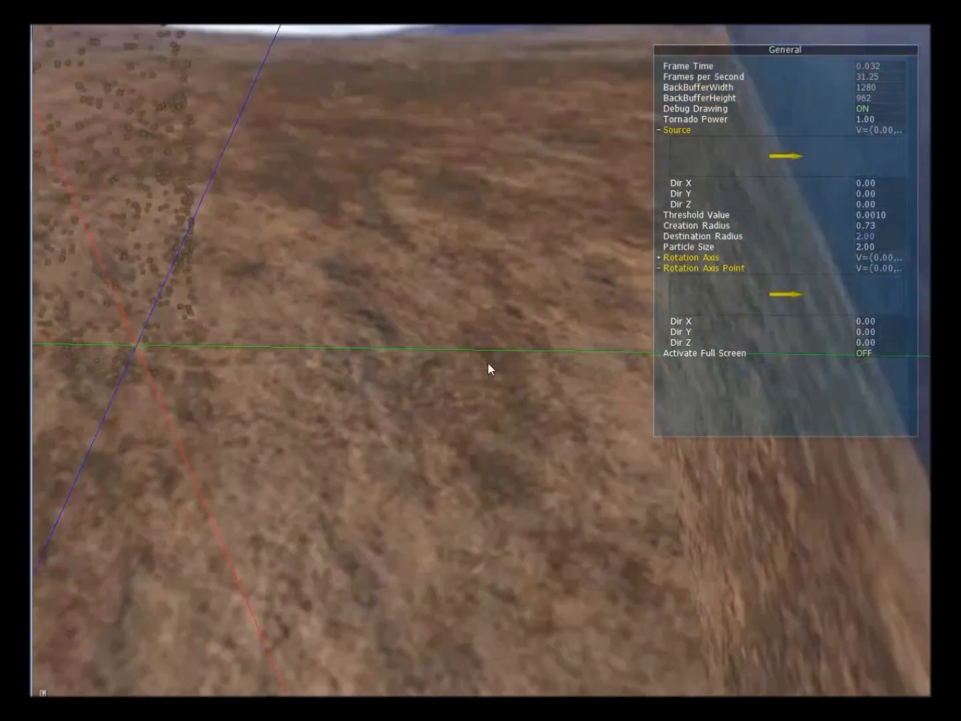
left_click_drag(488, 363, 485, 362)
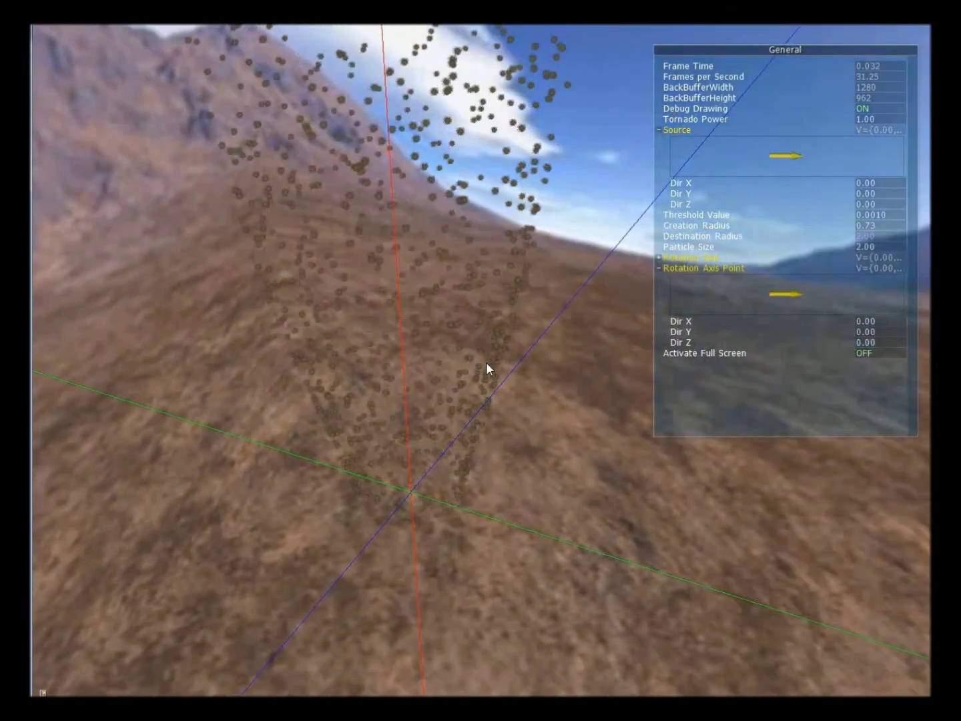
left_click_drag(486, 362, 485, 362)
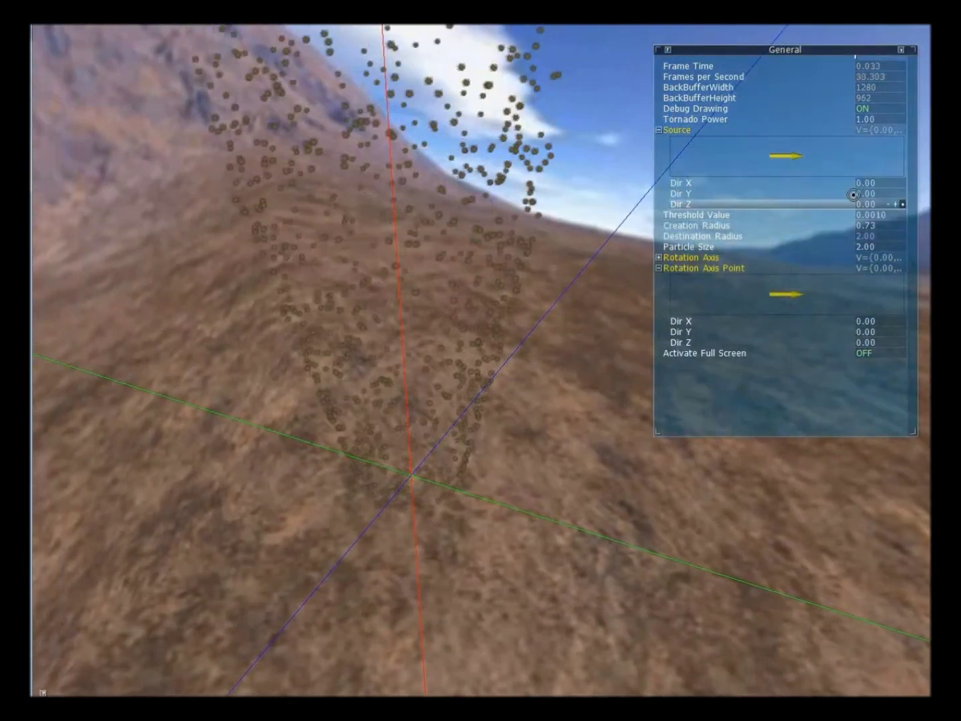
left_click(866, 184)
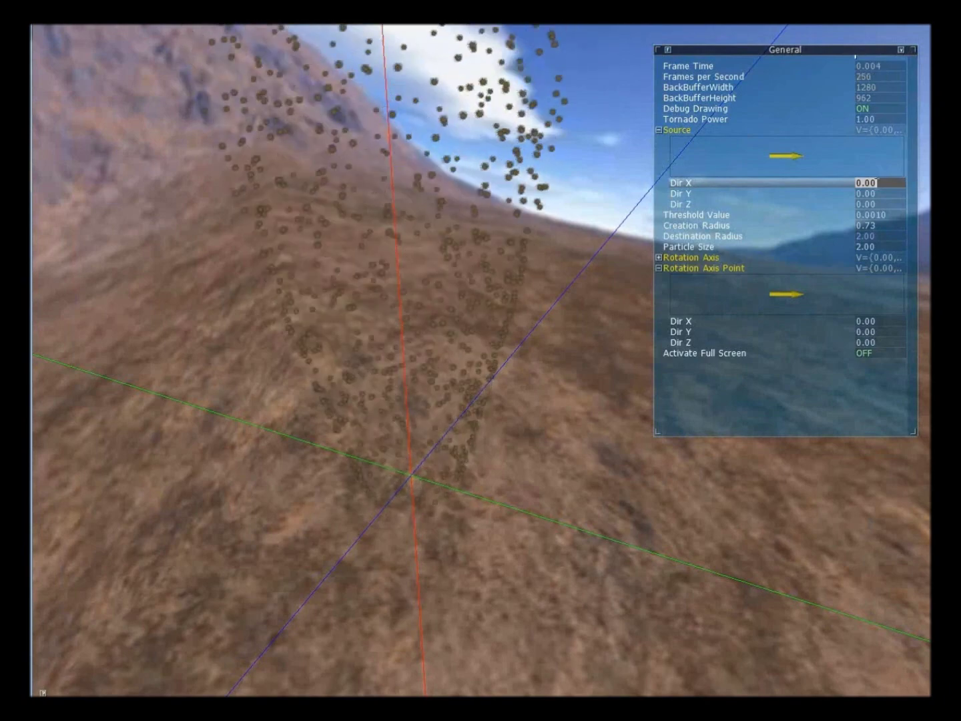
type("3")
key("Return")
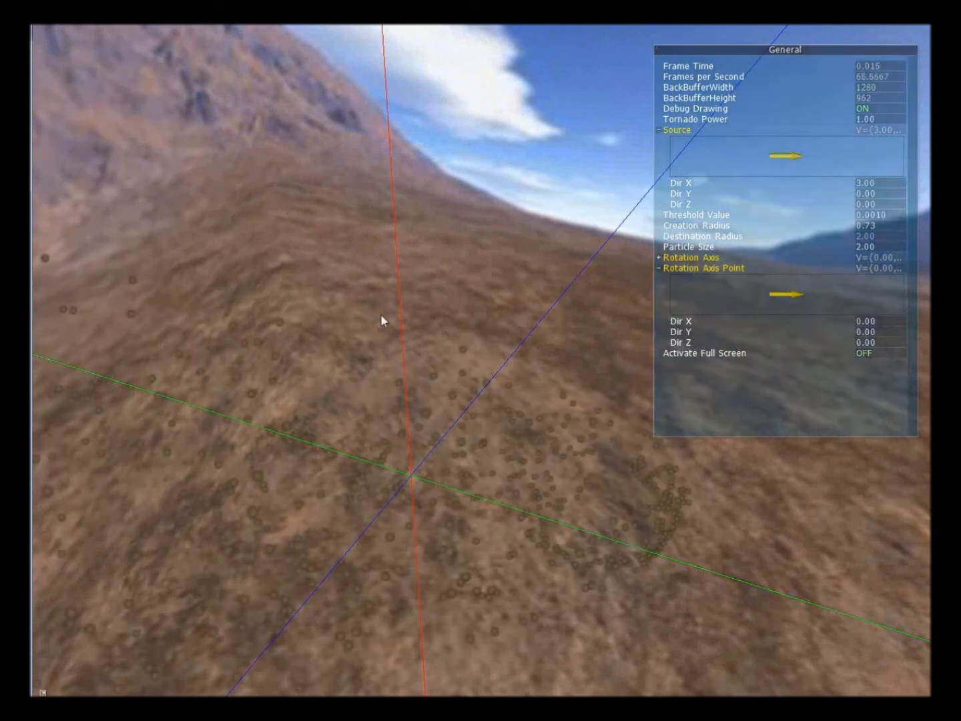
left_click_drag(398, 253, 485, 362)
key("Up")
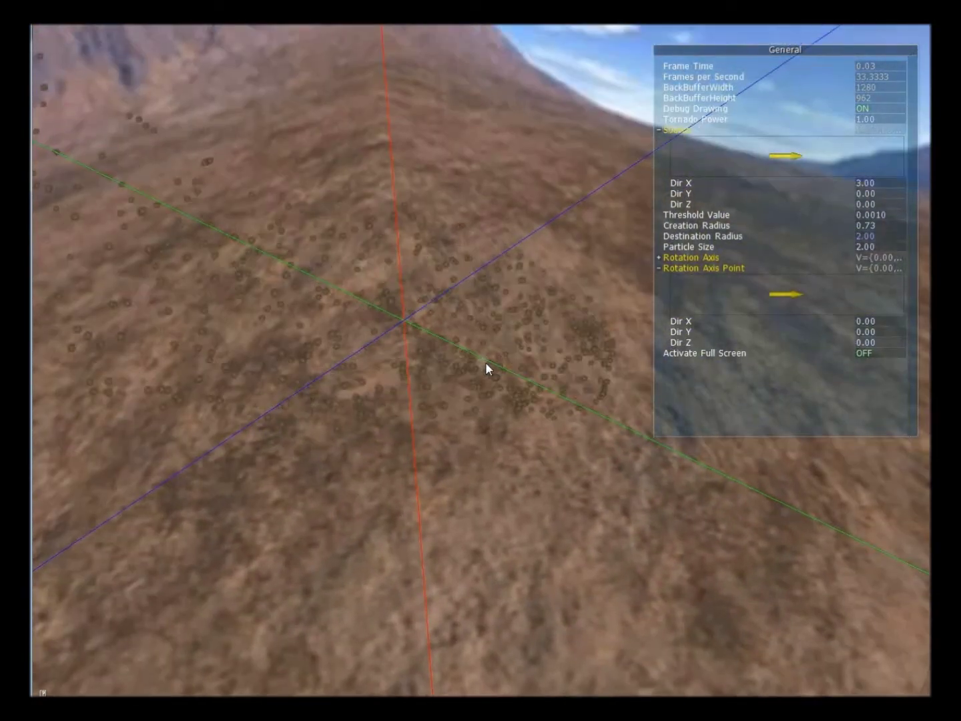
key("Up")
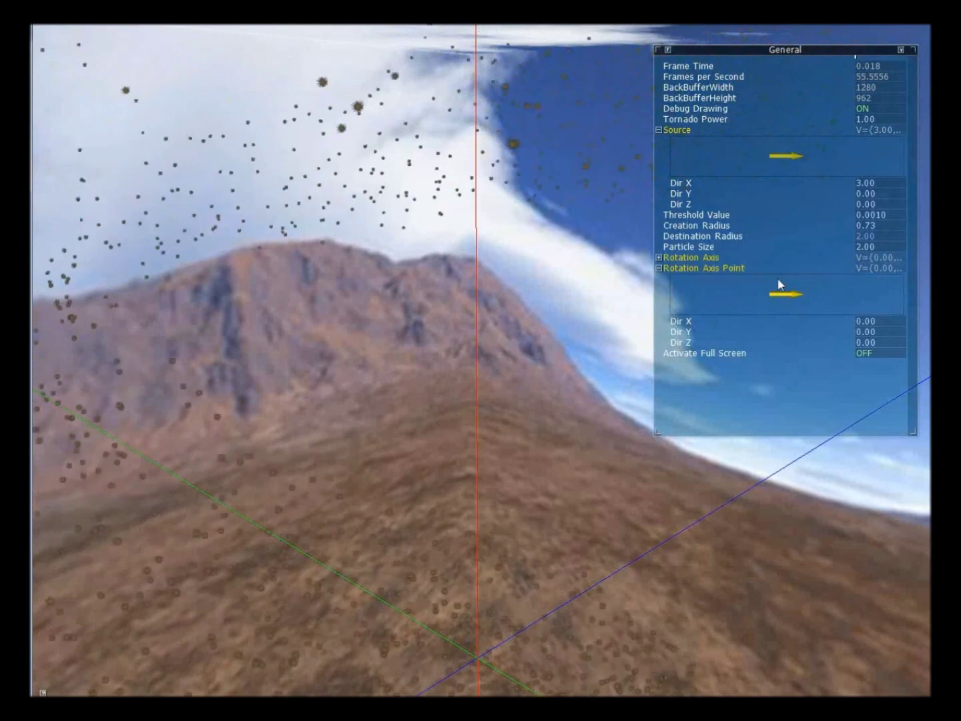
Expand Rotation Axis and set its Dir Y to -1.00
left_click(751, 258)
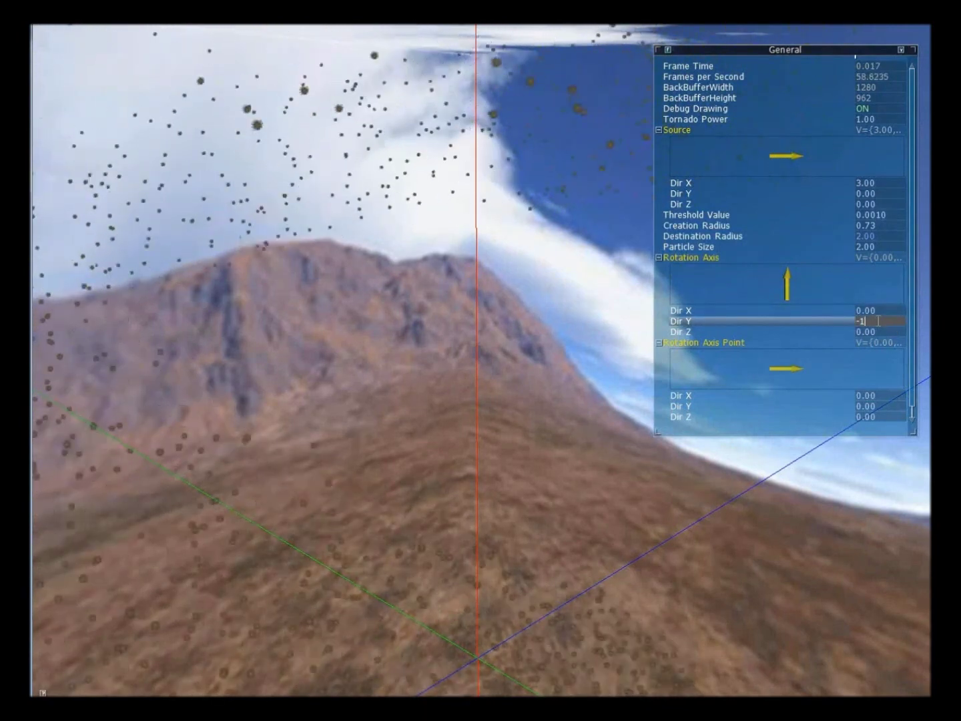
key("Return")
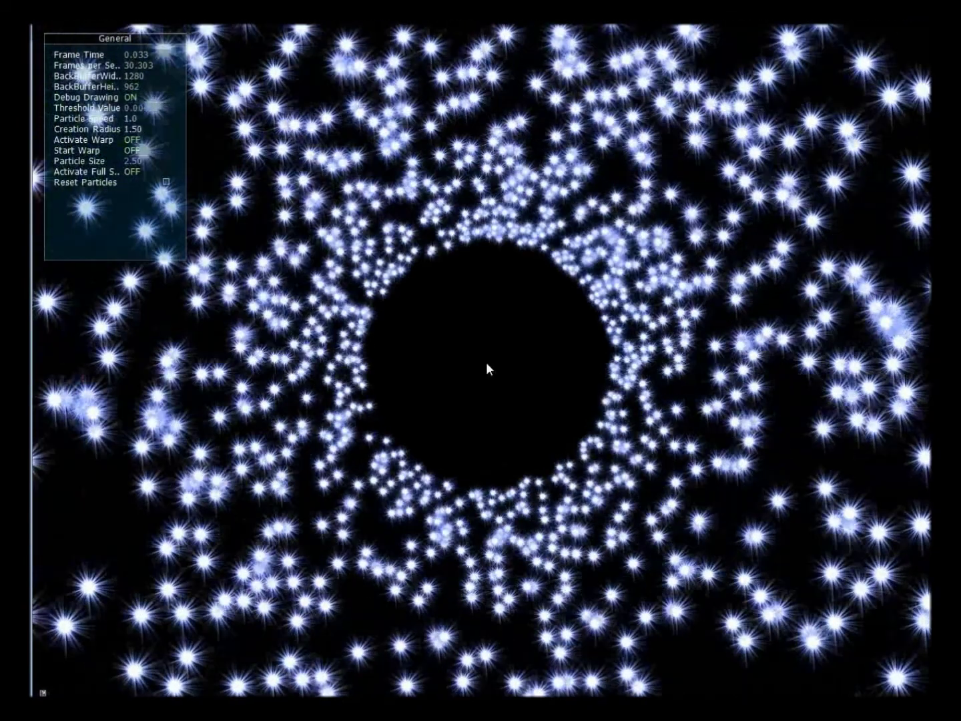
Back the camera out of the hyperspace tunnel to view the hollow star-particle tube side-on
key("s")
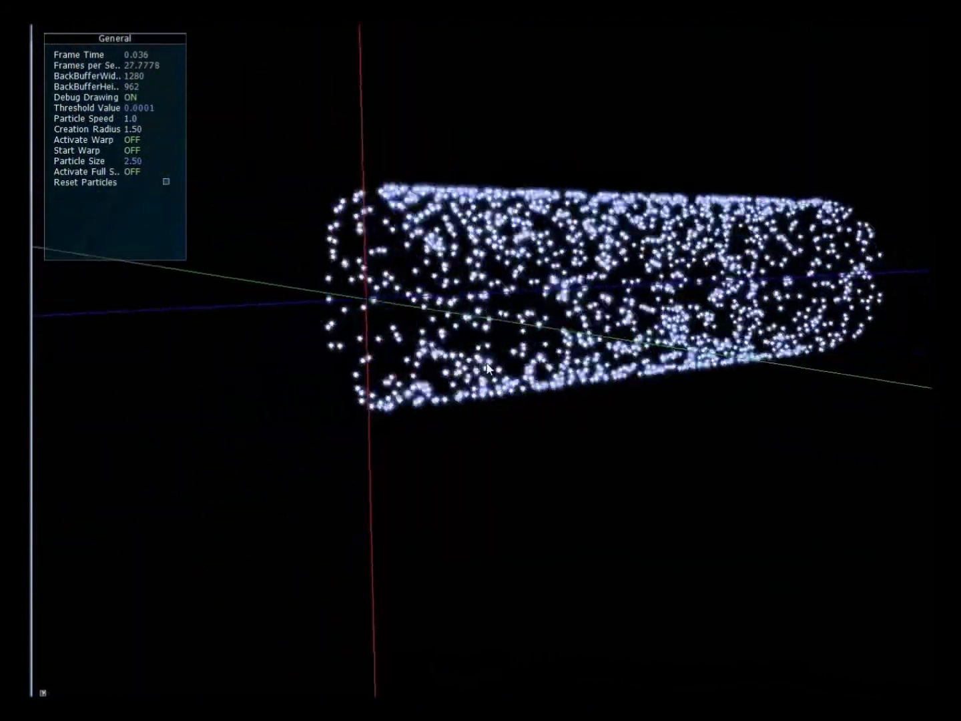